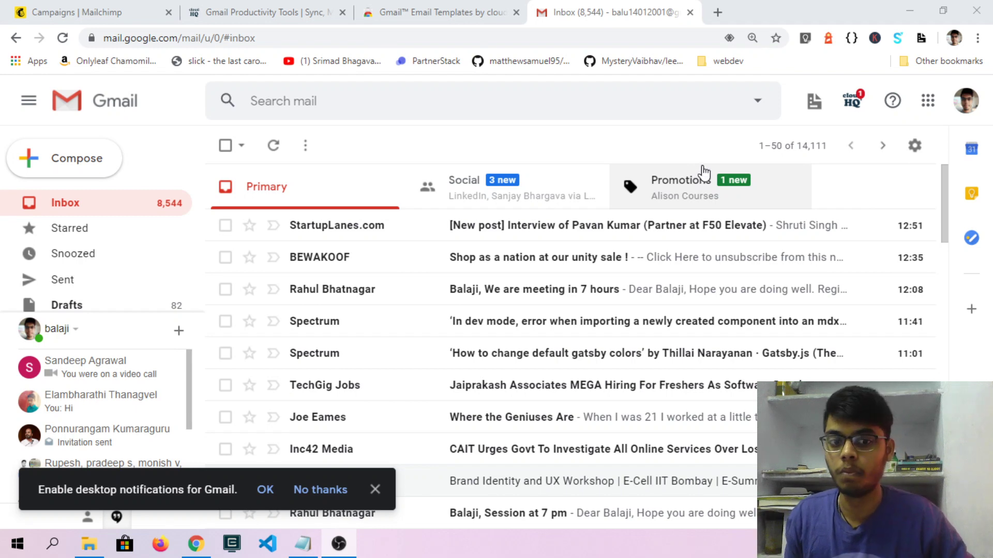
Step: Review the Gmail Email Templates by cloudHQ extension page in the Chrome Web Store and cloudHQ's Gmail Productivity Tools page
{"action": "left_click", "coordinate": [276, 6]}
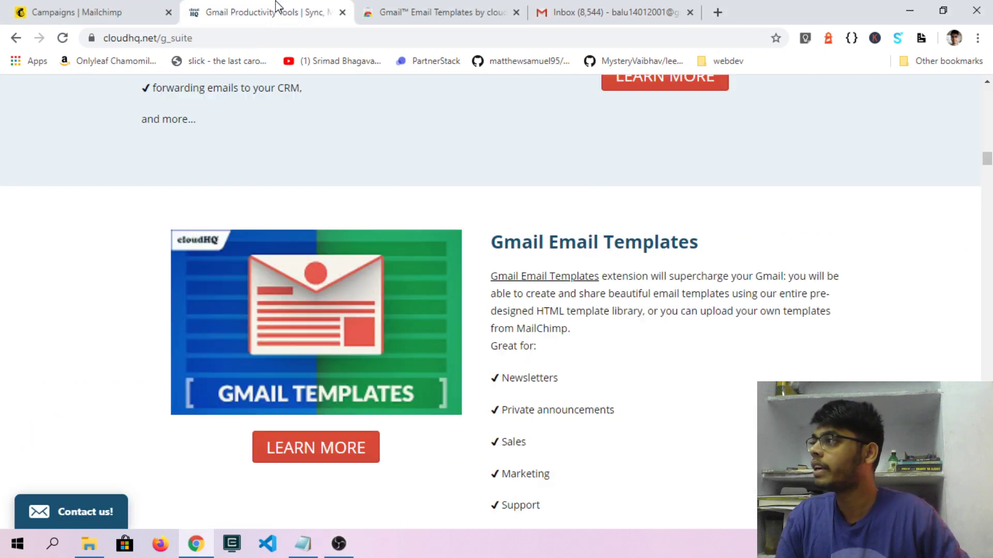
{"action": "left_click", "coordinate": [461, 11]}
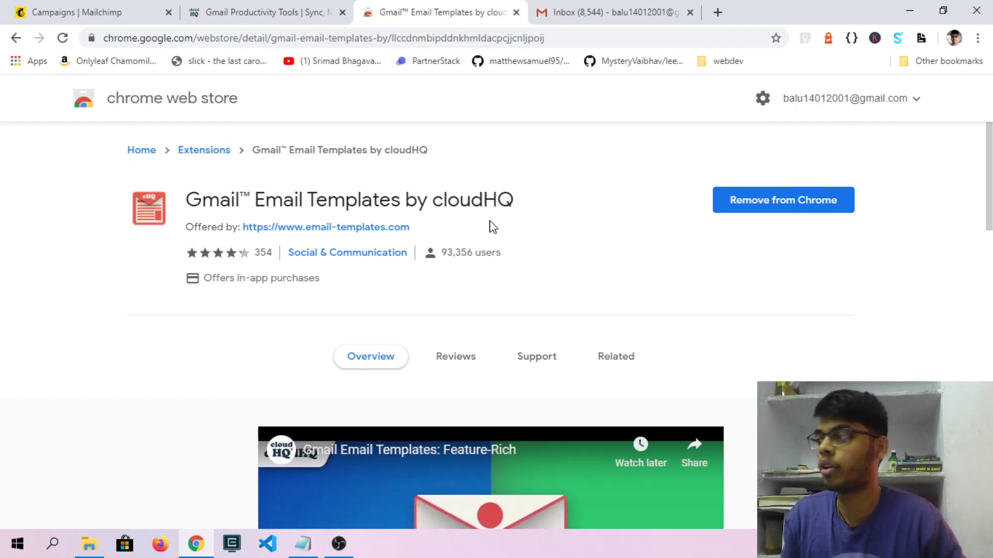
{"action": "left_click_drag", "start_coordinate": [187, 199], "coordinate": [520, 207]}
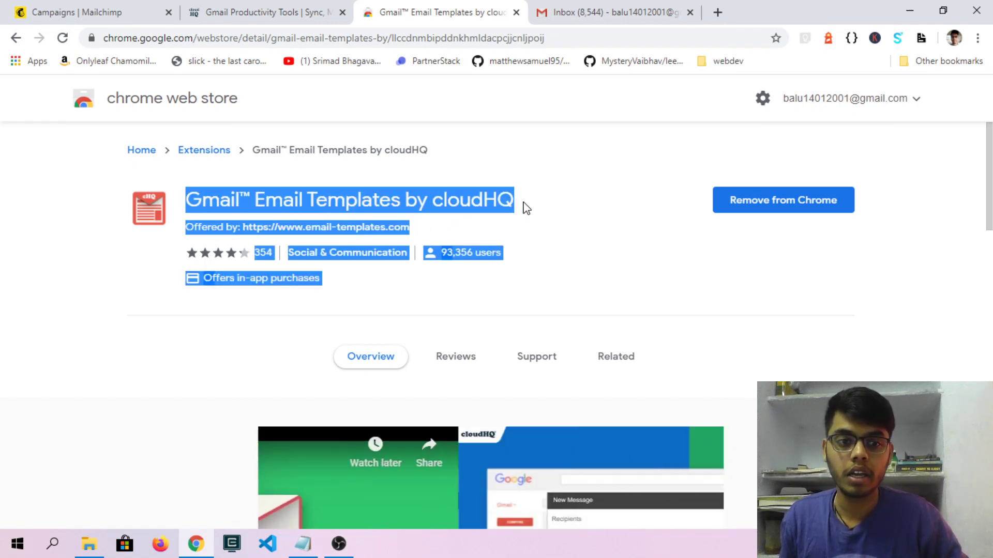
{"action": "left_click", "coordinate": [551, 228]}
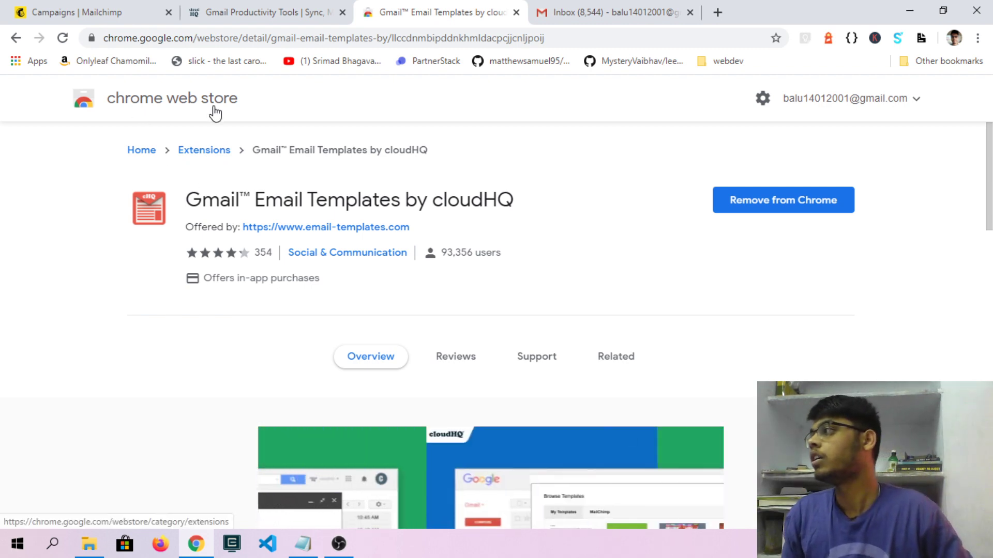
{"action": "left_click", "coordinate": [252, 7]}
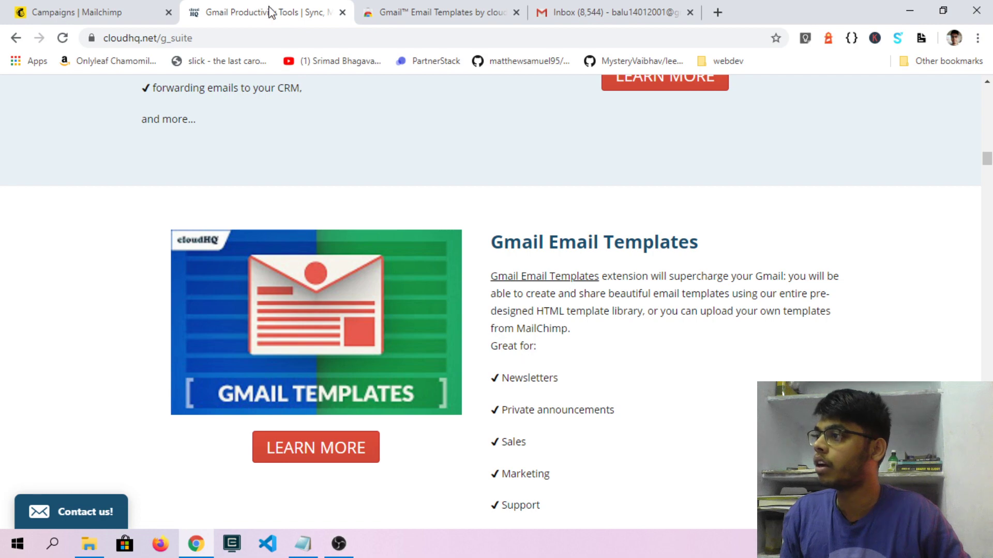
{"action": "scroll", "coordinate": [300, 77], "scroll_direction": "up", "scroll_amount": 10}
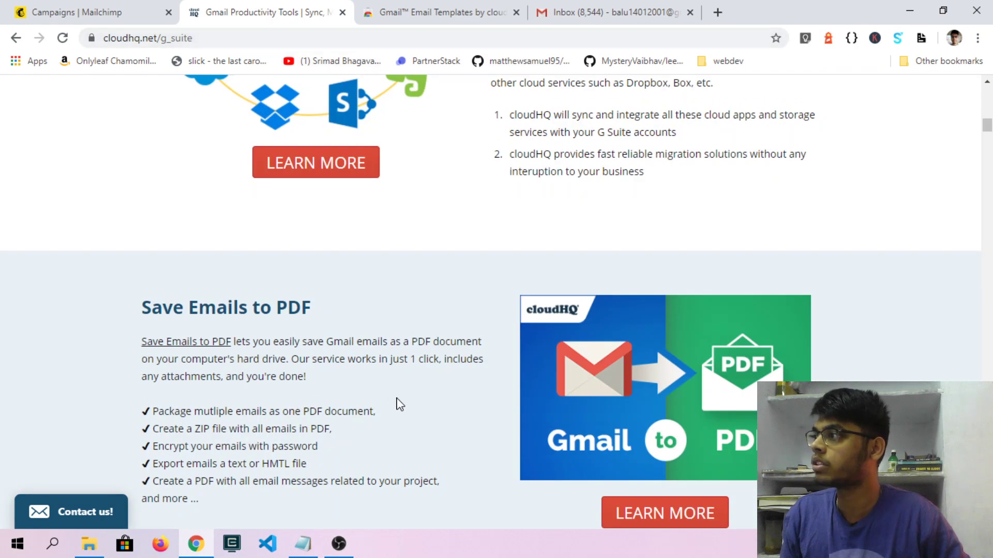
{"action": "scroll", "coordinate": [401, 398], "scroll_direction": "up", "scroll_amount": 10}
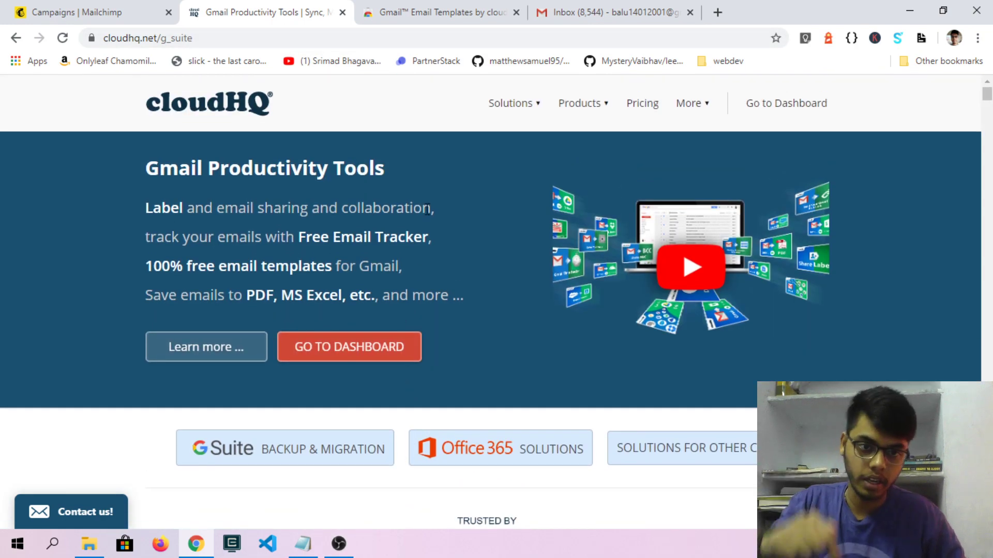
Step: Start a new message in Gmail and open the template browser at the MailChimp templates
{"action": "left_click", "coordinate": [540, 10]}
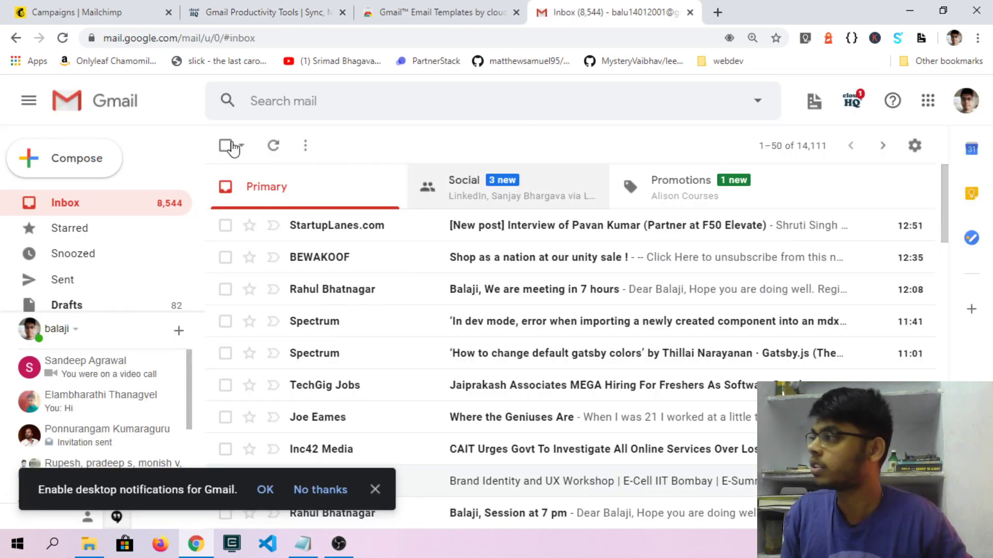
{"action": "left_click", "coordinate": [102, 165]}
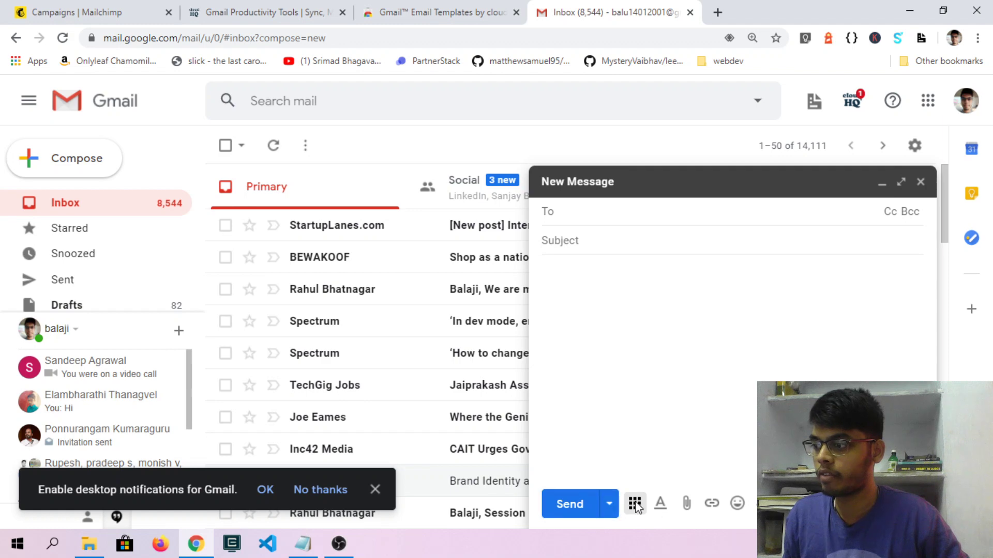
{"action": "mouse_move", "coordinate": [635, 505]}
{"action": "left_click", "coordinate": [609, 460]}
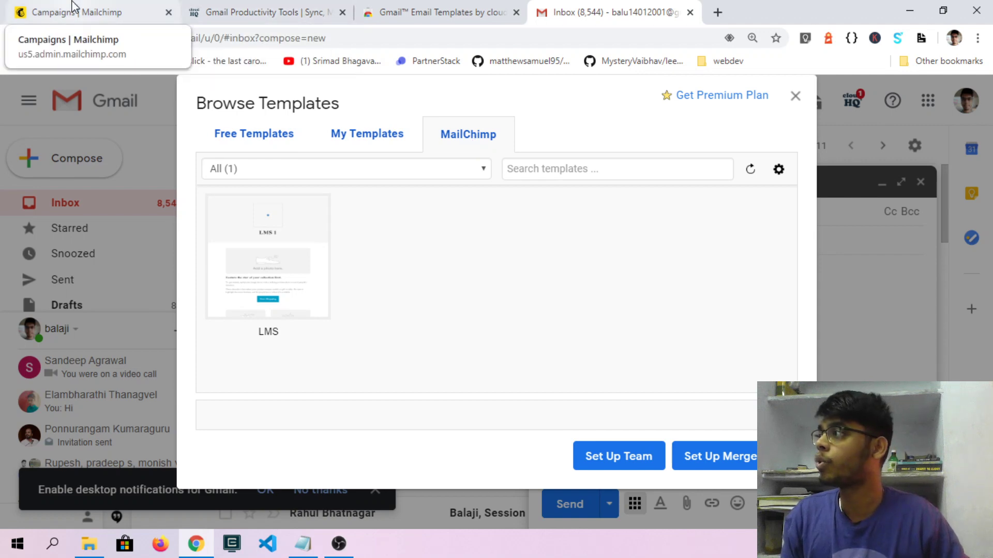
Step: Switch to the Mailchimp campaigns page and review the types of content that can be created there
{"action": "left_click", "coordinate": [93, 12]}
{"action": "scroll", "coordinate": [424, 271], "scroll_direction": "up", "scroll_amount": 4}
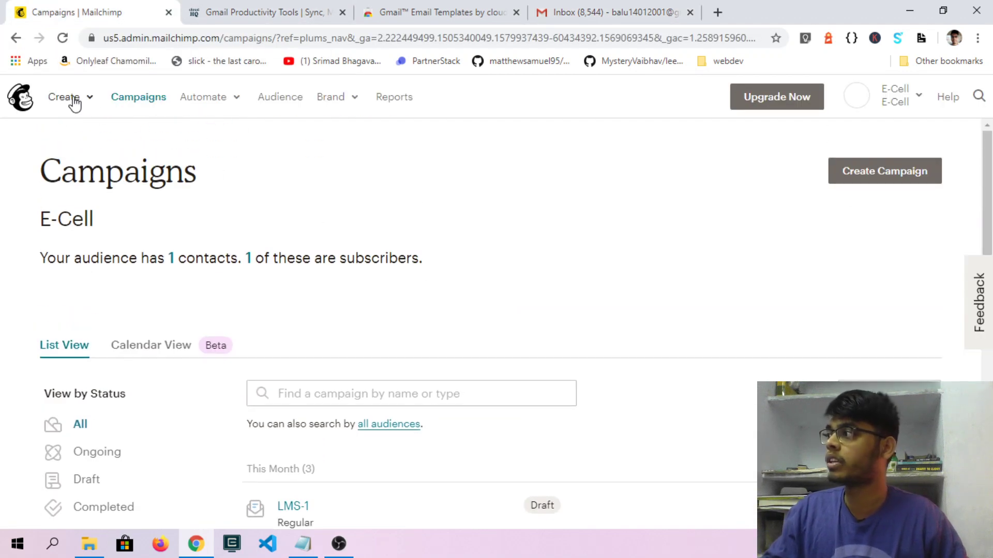
{"action": "left_click", "coordinate": [95, 105]}
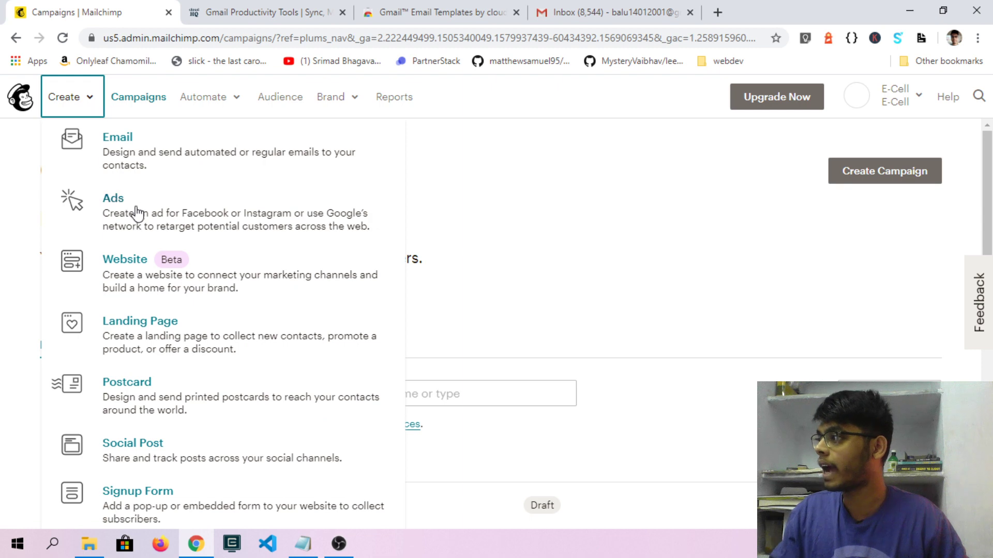
{"action": "left_click", "coordinate": [575, 226]}
Step: Search Google Images for "mailchip templates example" in a new browser tab and preview the Agency template image from envato.com
{"action": "left_click", "coordinate": [715, 11]}
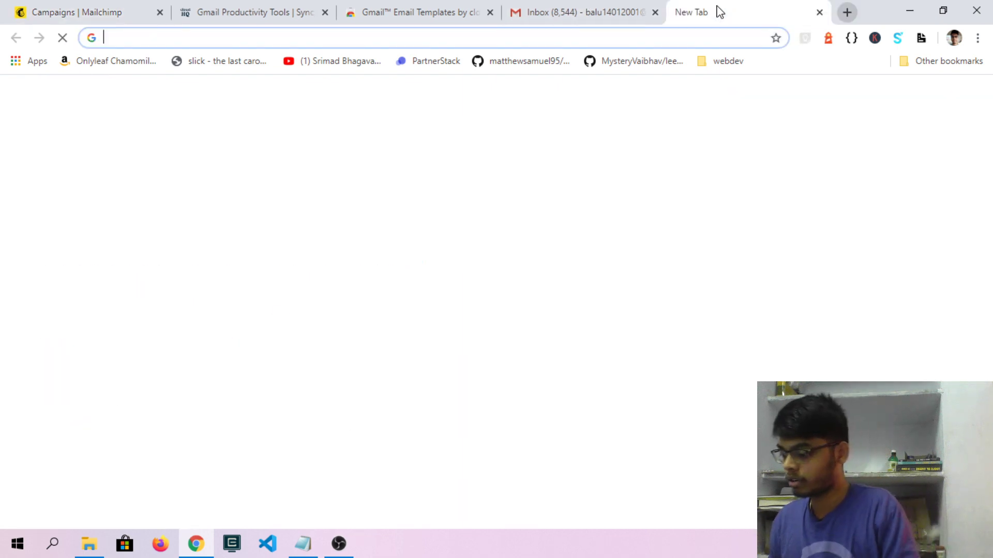
{"action": "type", "text": "mailchip "}
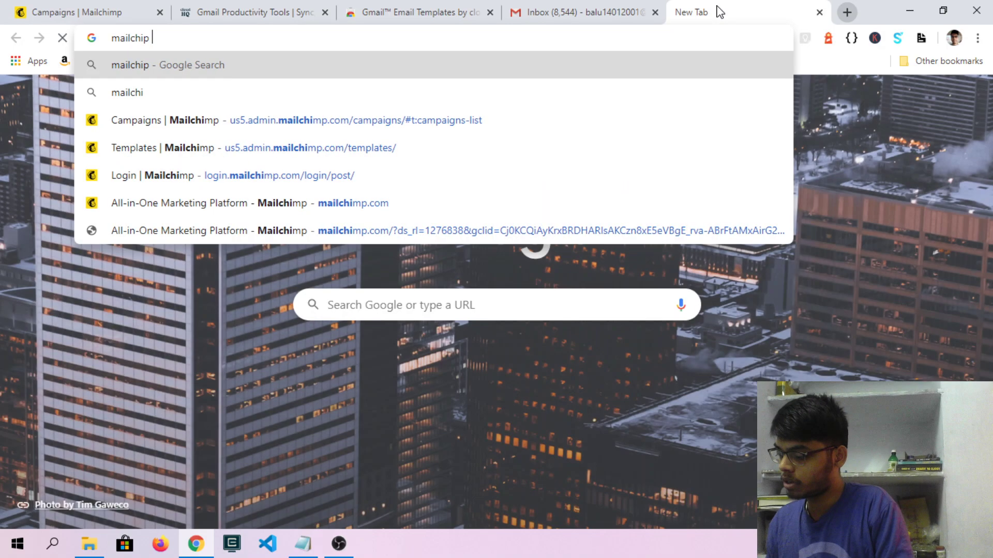
{"action": "type", "text": "template"}
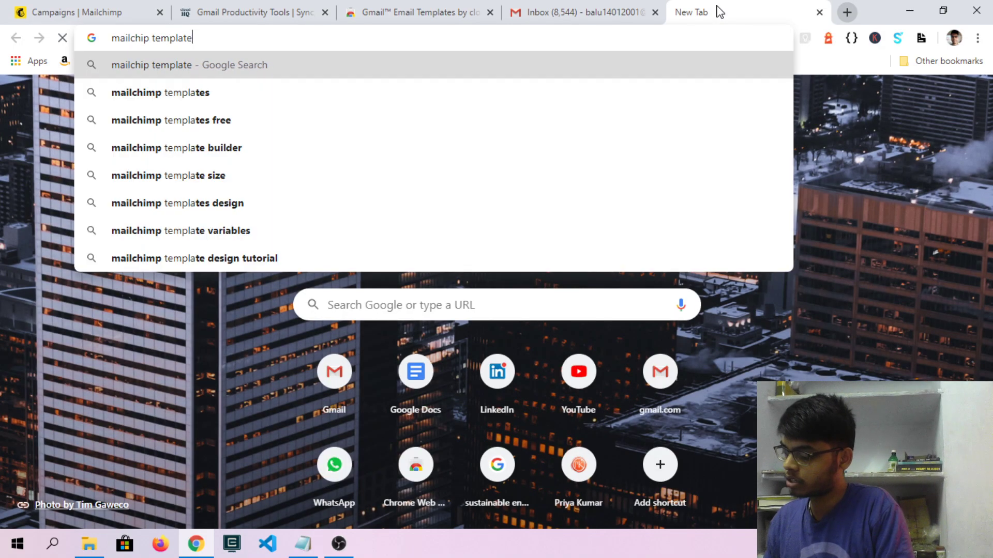
{"action": "type", "text": "s example"}
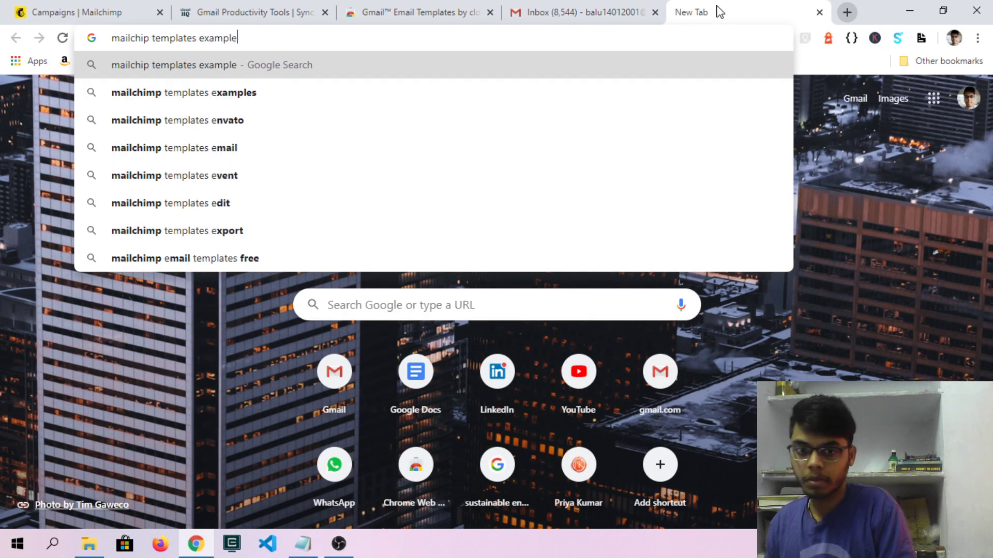
{"action": "key", "text": "Return"}
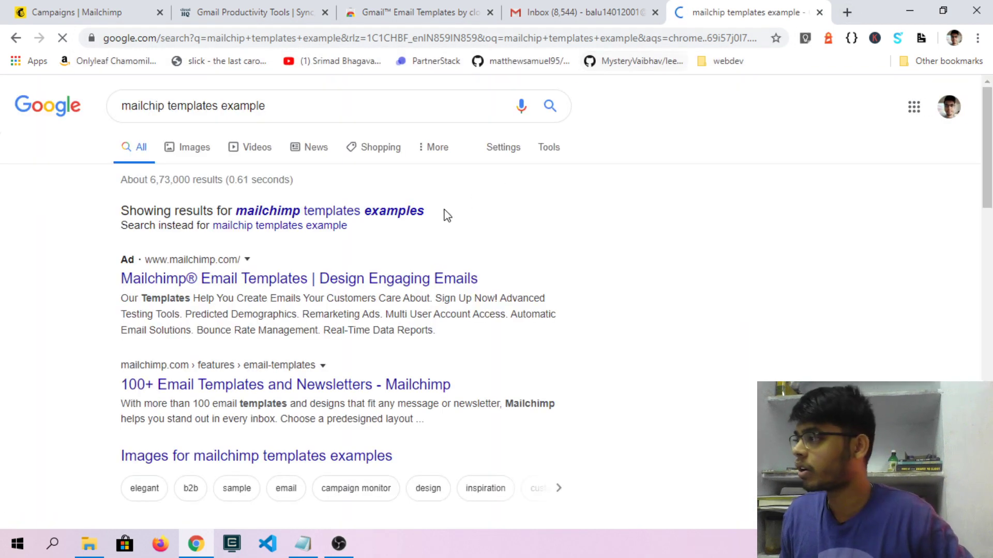
{"action": "left_click", "coordinate": [197, 145]}
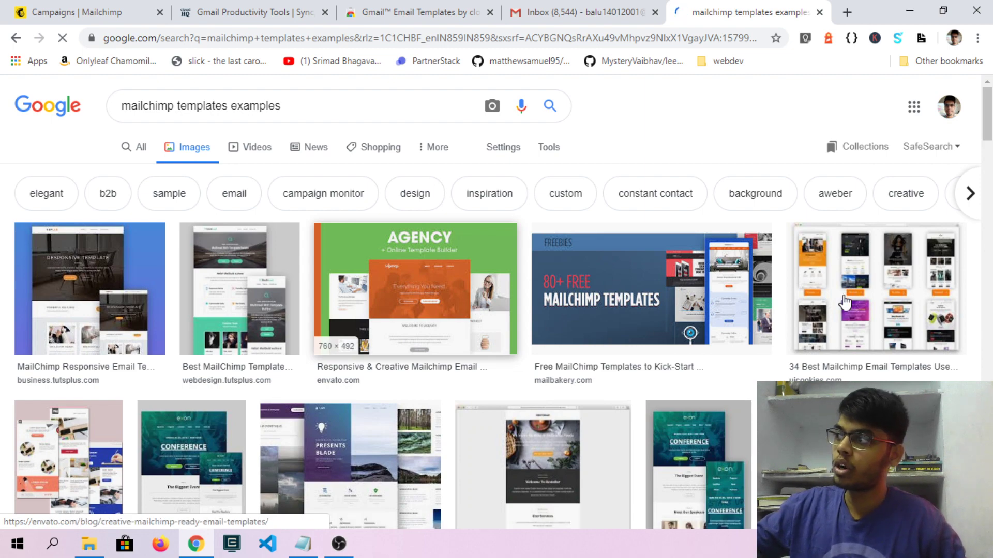
{"action": "left_click", "coordinate": [475, 307]}
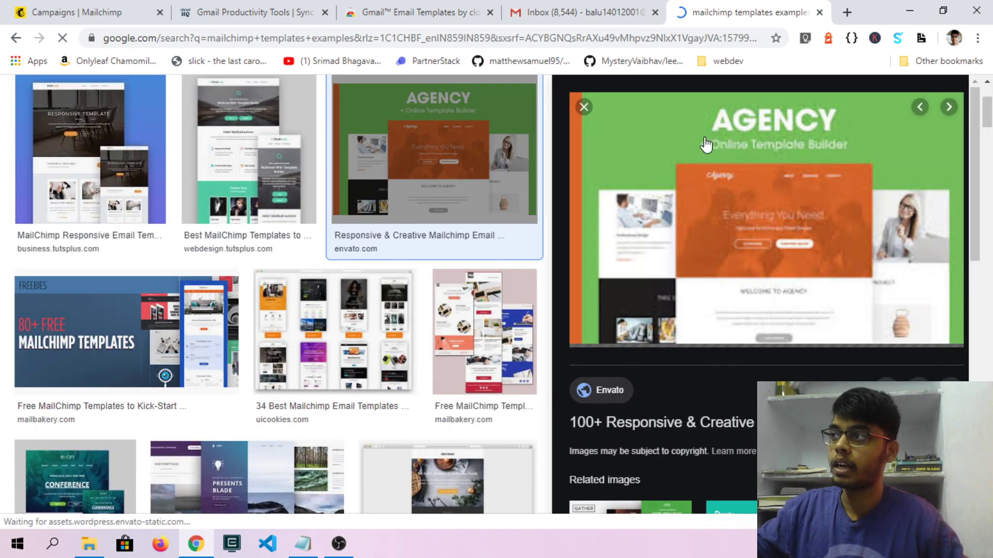
Step: Return to Gmail, filter the free templates to the Education category and insert the Kids Summer Camp template into the message
{"action": "left_click", "coordinate": [595, 8]}
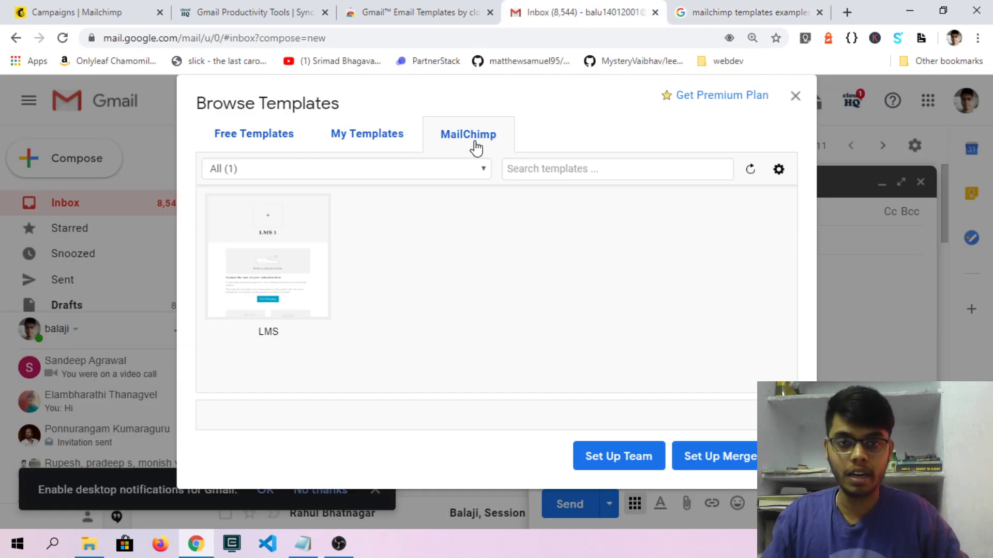
{"action": "left_click", "coordinate": [359, 138]}
{"action": "left_click", "coordinate": [286, 137]}
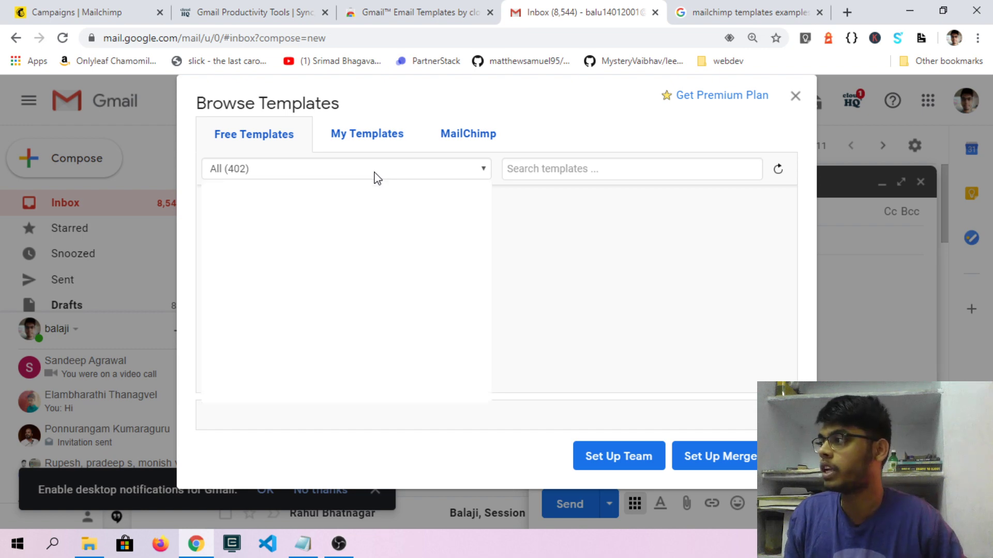
{"action": "left_click", "coordinate": [479, 170]}
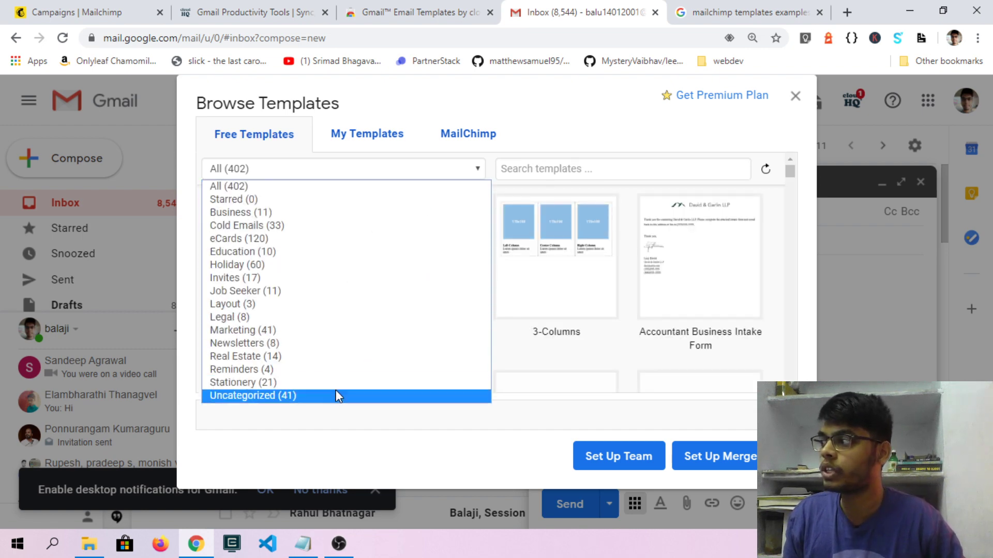
{"action": "left_click", "coordinate": [343, 252]}
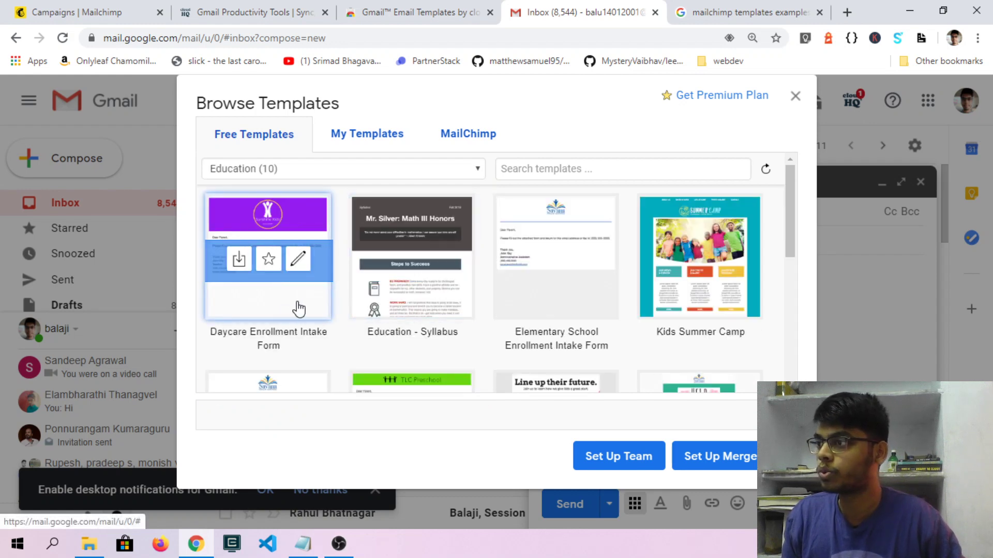
{"action": "left_click", "coordinate": [714, 297]}
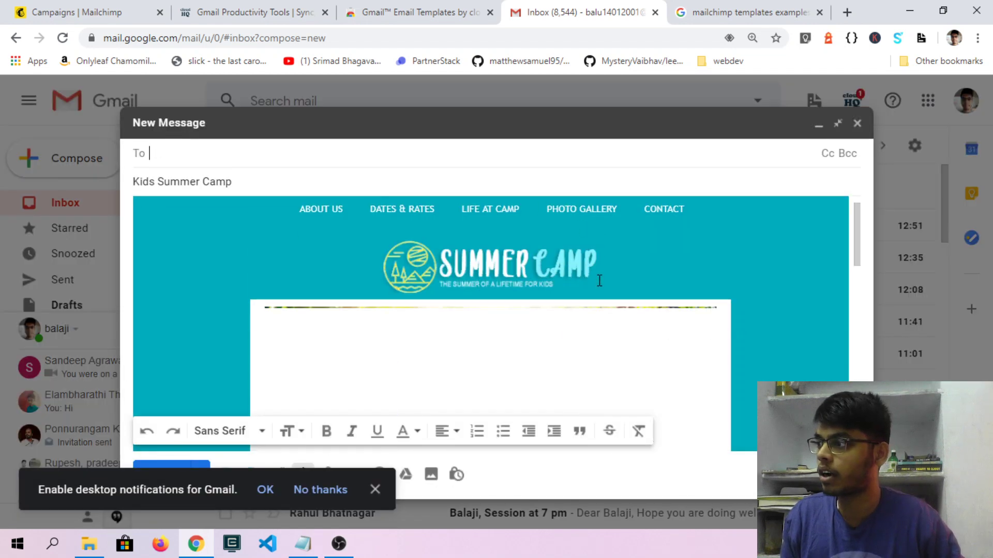
Step: Look through the inserted Kids Summer Camp template and dismiss the tip about customizing and saving it
{"action": "scroll", "coordinate": [605, 305], "scroll_direction": "down", "scroll_amount": 10}
{"action": "scroll", "coordinate": [614, 328], "scroll_direction": "up", "scroll_amount": 10}
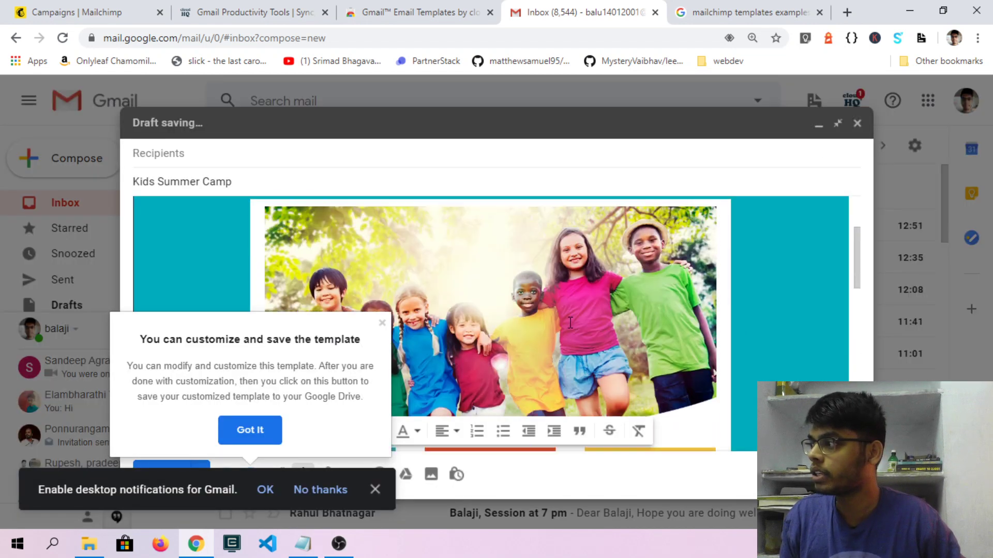
{"action": "left_click", "coordinate": [382, 324]}
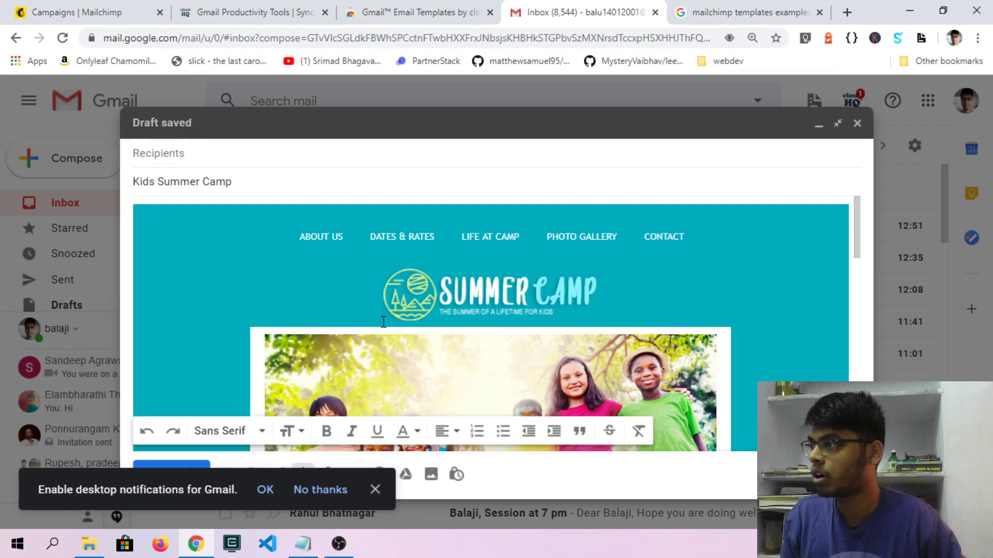
Step: Change the template's "ABOUT US" link text to "ABOUT dfsdafUS" and dismiss the desktop notifications prompt
{"action": "left_click", "coordinate": [335, 236]}
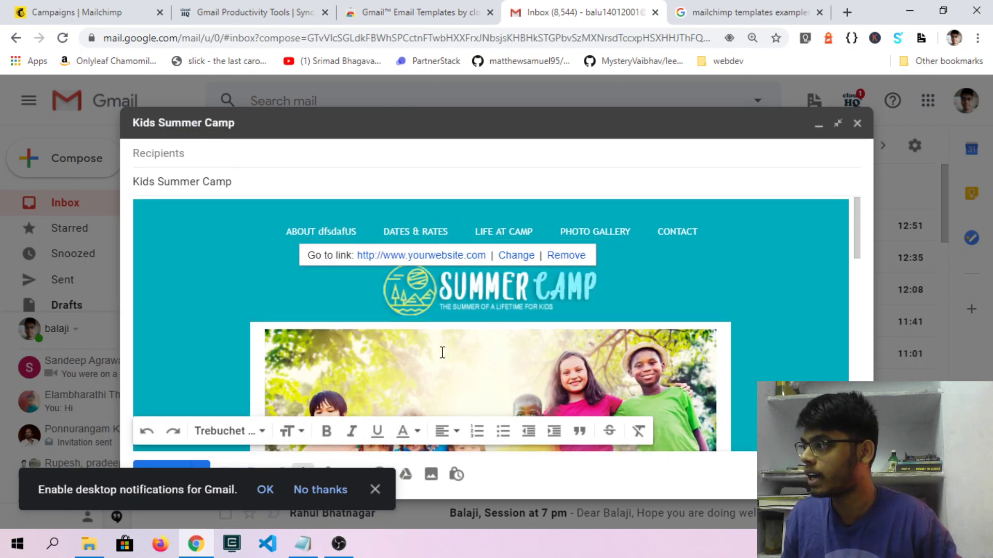
{"action": "scroll", "coordinate": [441, 350], "scroll_direction": "down", "scroll_amount": 1}
{"action": "left_click", "coordinate": [375, 489]}
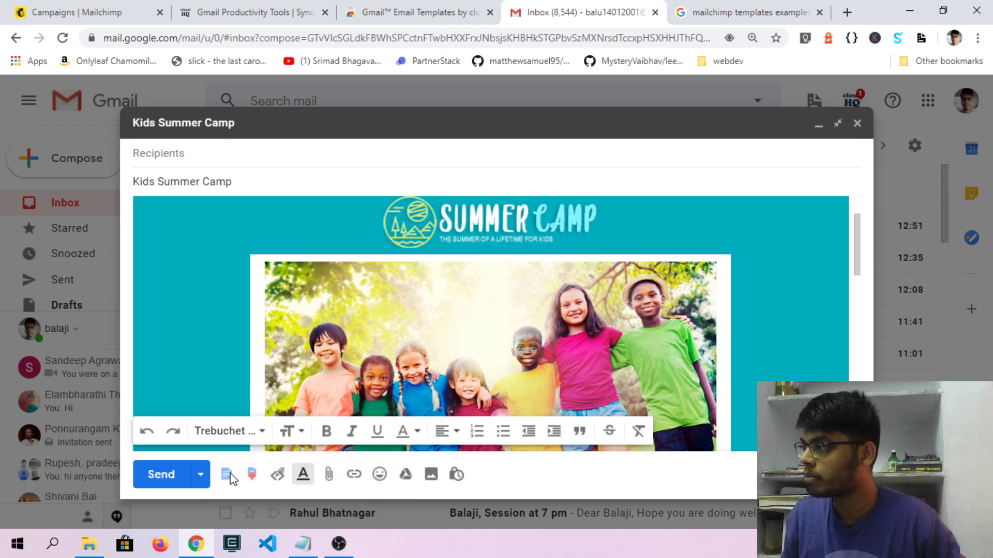
{"action": "scroll", "coordinate": [573, 294], "scroll_direction": "up", "scroll_amount": 1}
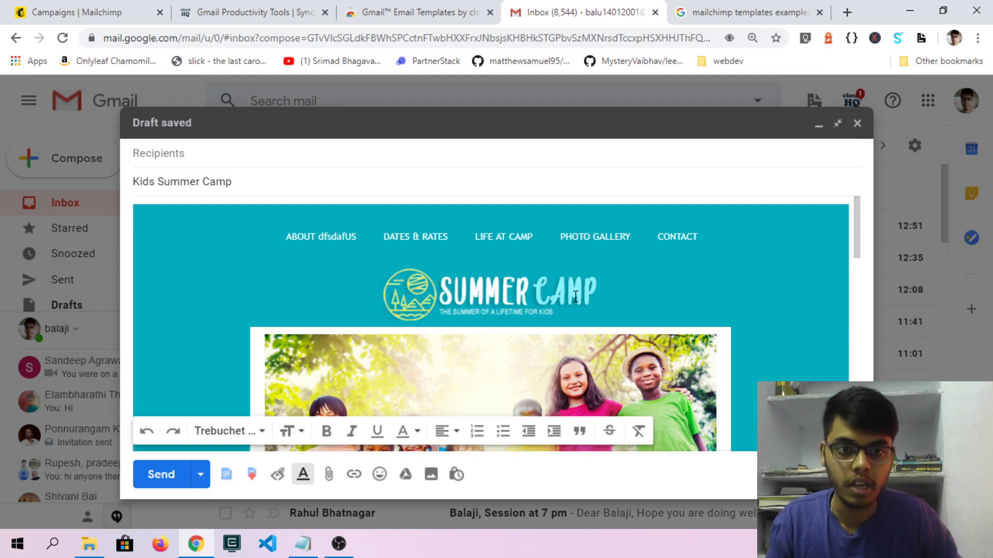
Step: Open the message in the HTML editor, set the bodyTable background-color to #red and close the editor
{"action": "left_click", "coordinate": [277, 476]}
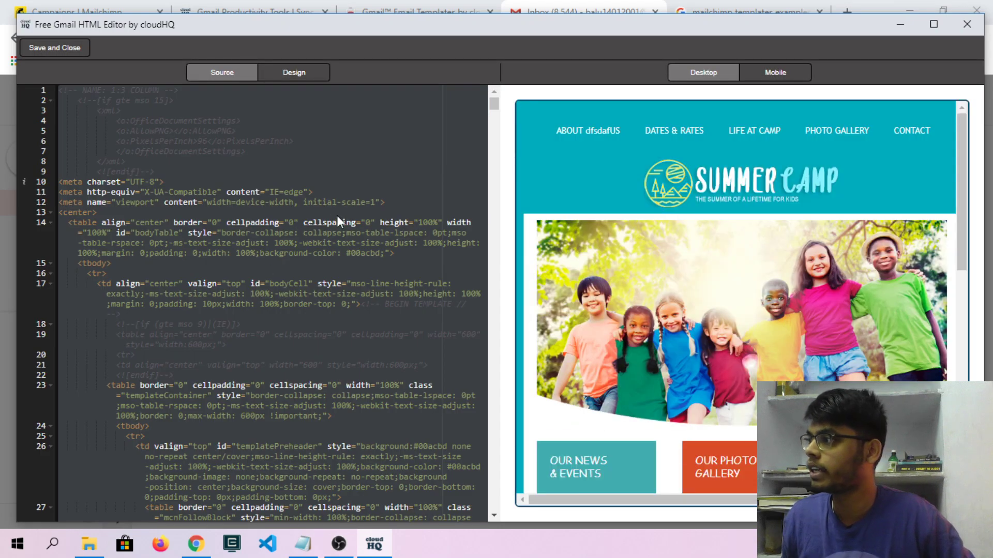
{"action": "double_click", "coordinate": [368, 254]}
{"action": "type", "text": "red"}
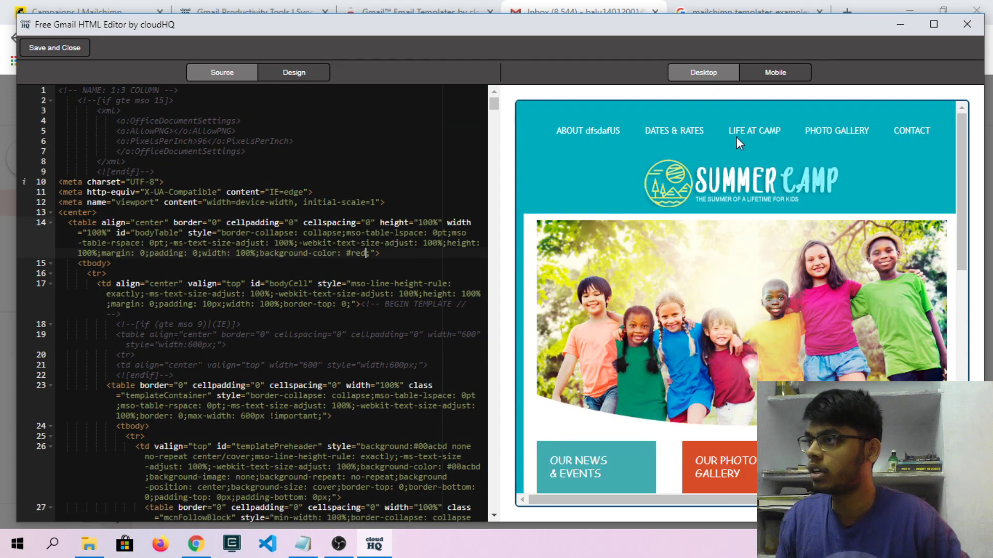
{"action": "left_click", "coordinate": [969, 30]}
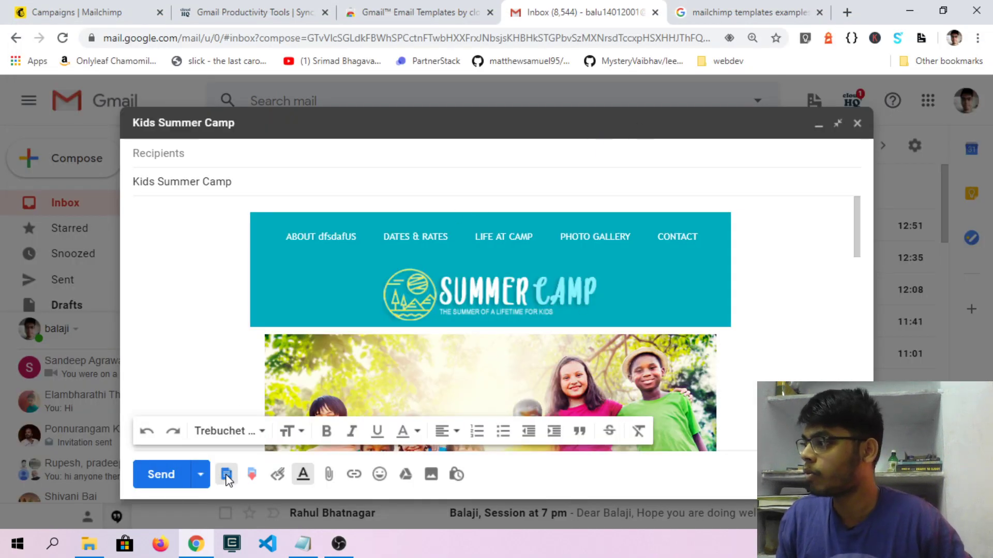
Step: Close the Kids Summer Camp draft and start a new message
{"action": "left_click", "coordinate": [226, 474]}
{"action": "left_click", "coordinate": [857, 125]}
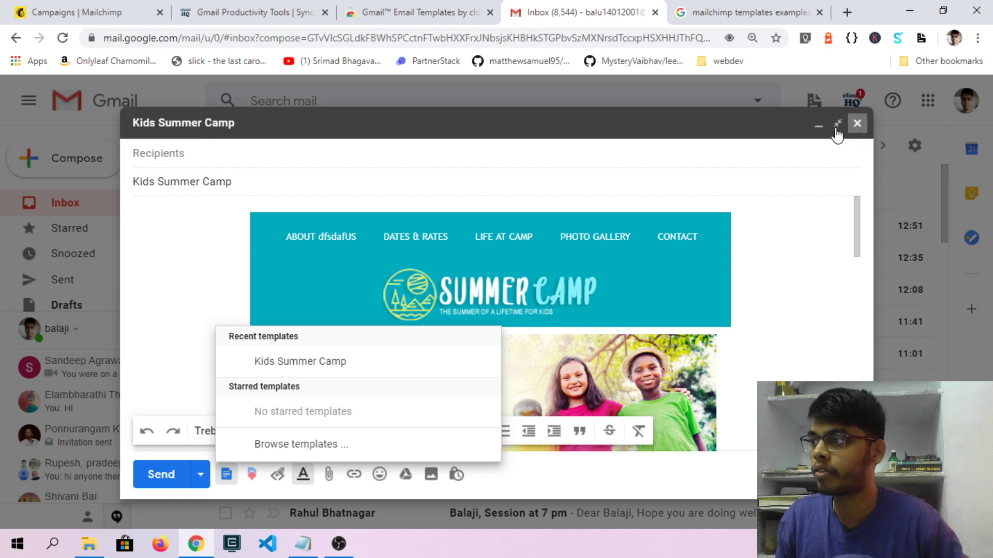
{"action": "left_click", "coordinate": [66, 171]}
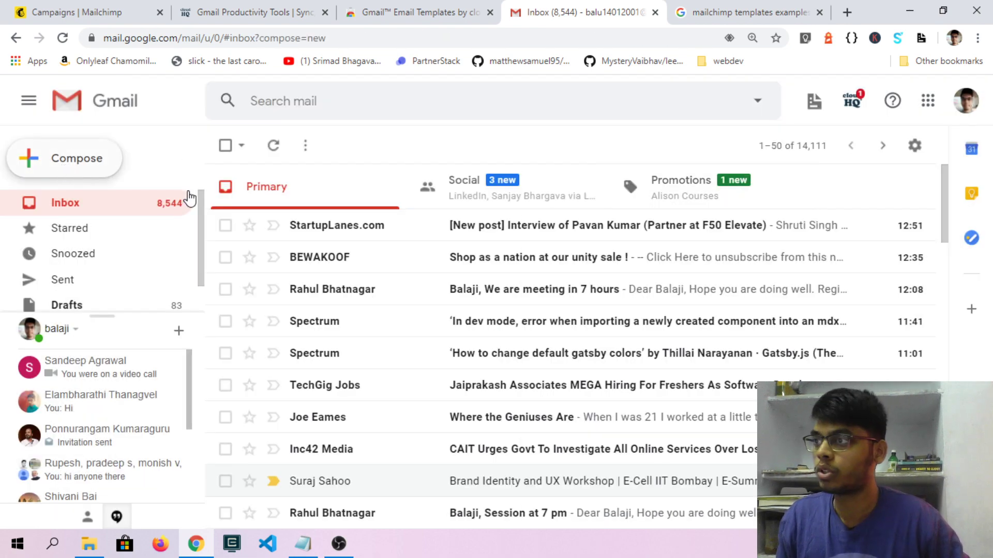
Step: Browse the MailChimp templates and insert the LMS template into the new message
{"action": "mouse_move", "coordinate": [634, 506]}
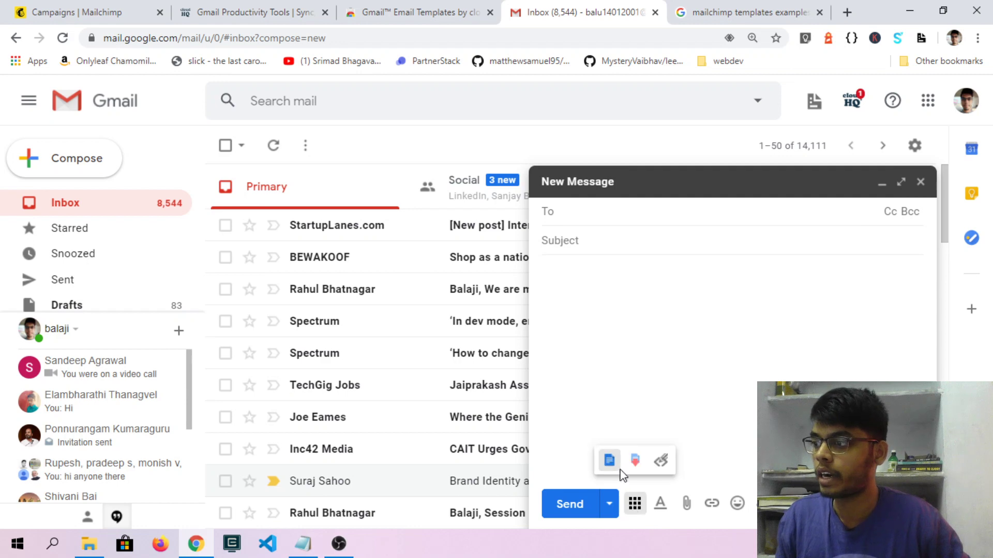
{"action": "left_click", "coordinate": [609, 459]}
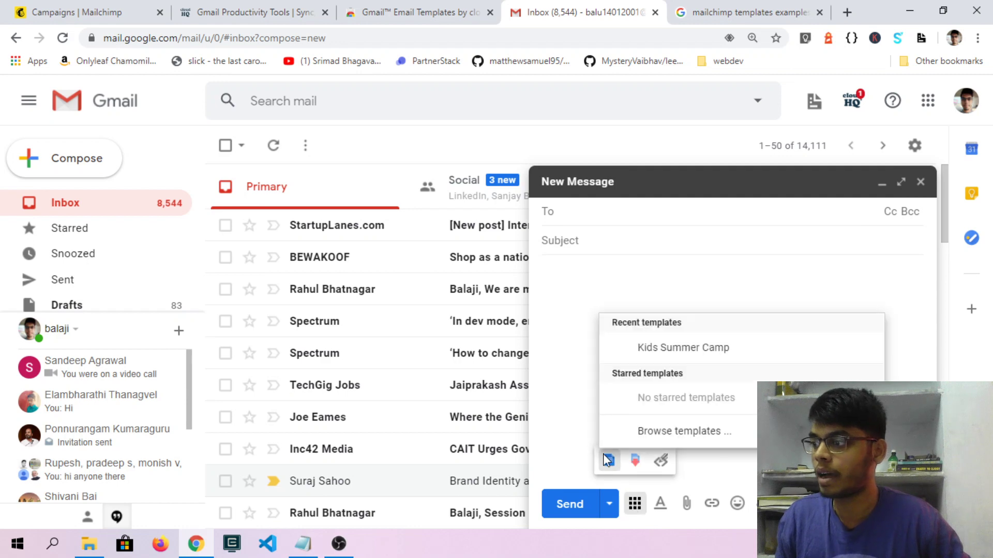
{"action": "left_click", "coordinate": [687, 437]}
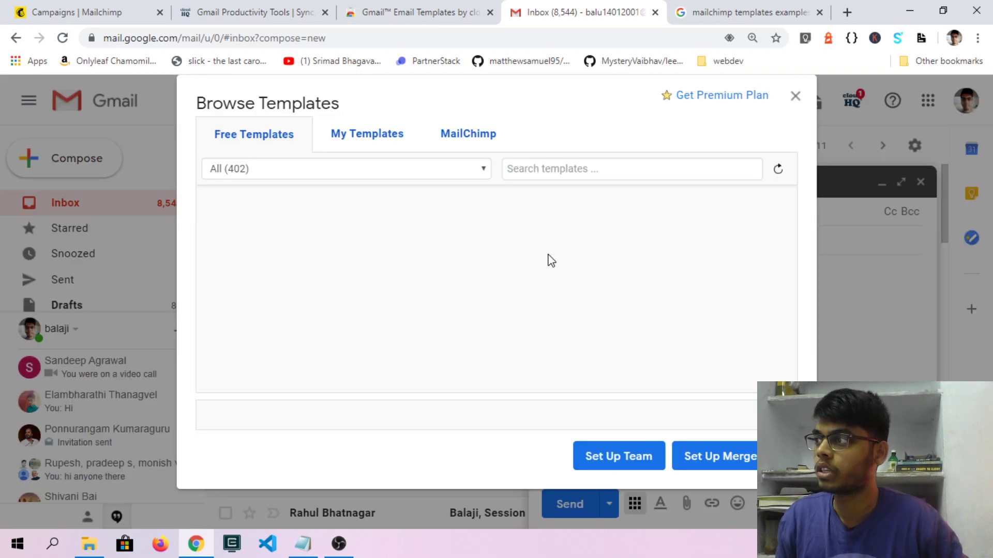
{"action": "left_click", "coordinate": [486, 135]}
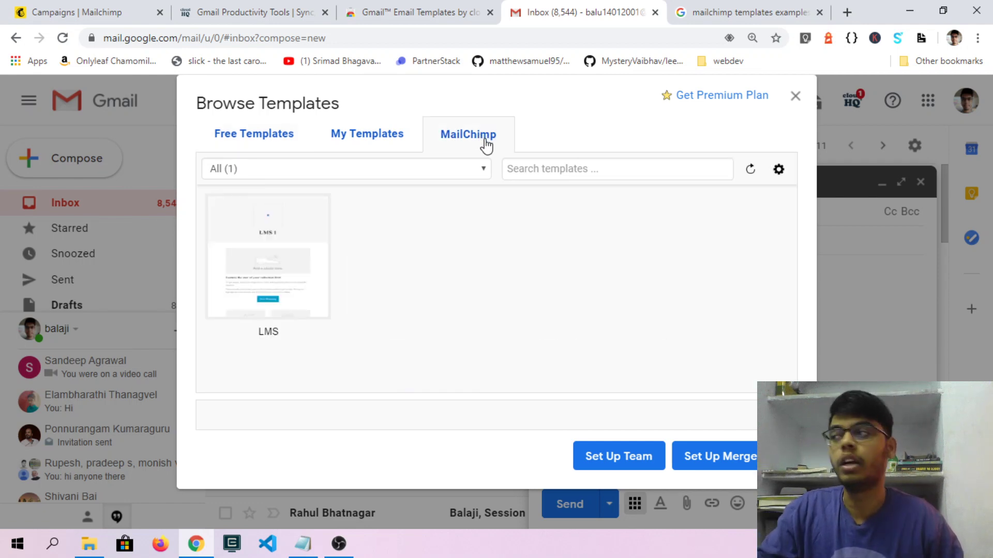
{"action": "left_click", "coordinate": [278, 219]}
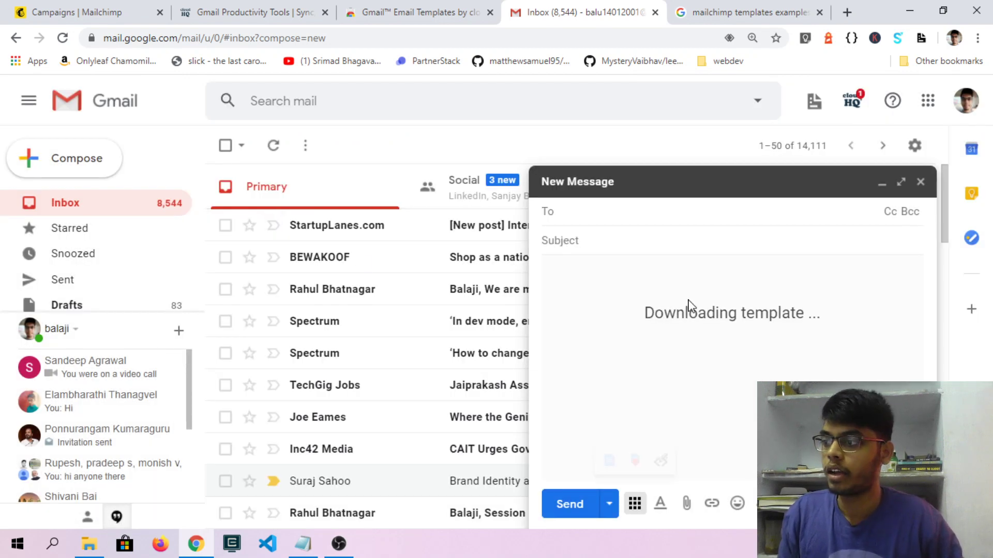
Step: Look through the inserted LMS template, including its LMS 1 heading, photo placeholders and Start Shopping button
{"action": "scroll", "coordinate": [639, 302], "scroll_direction": "down", "scroll_amount": 10}
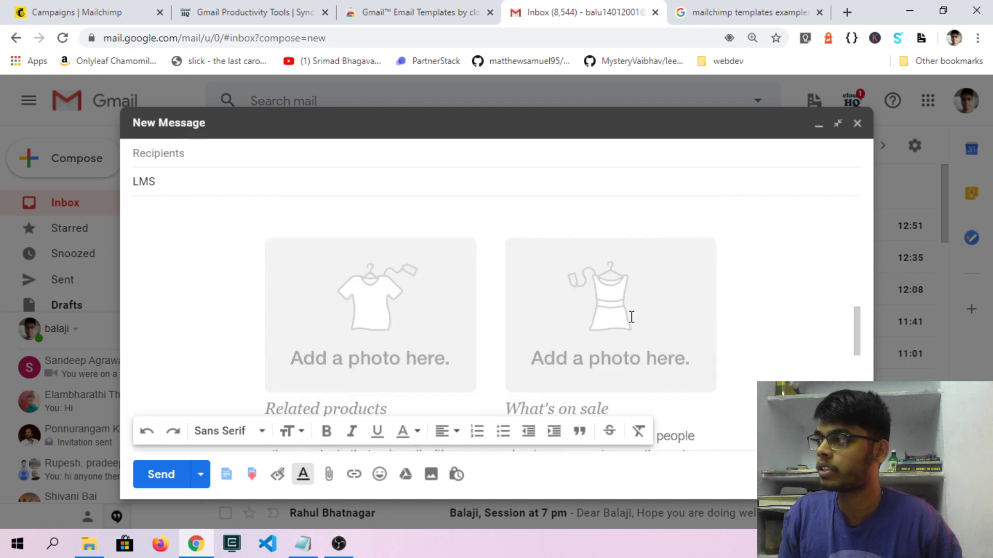
{"action": "scroll", "coordinate": [631, 317], "scroll_direction": "down", "scroll_amount": 5}
{"action": "scroll", "coordinate": [634, 315], "scroll_direction": "up", "scroll_amount": 15}
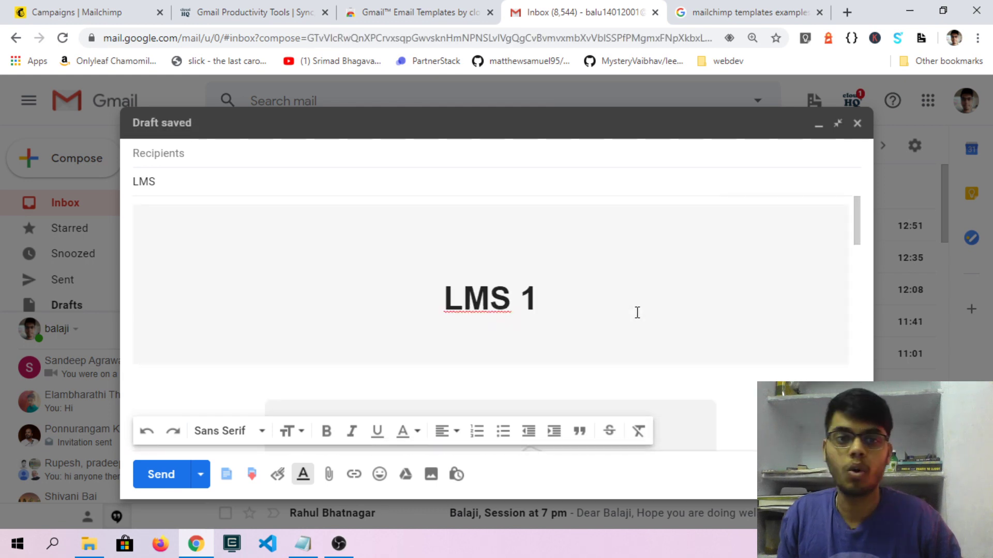
{"action": "left_click_drag", "start_coordinate": [489, 303], "coordinate": [607, 321]}
{"action": "scroll", "coordinate": [587, 313], "scroll_direction": "down", "scroll_amount": 5}
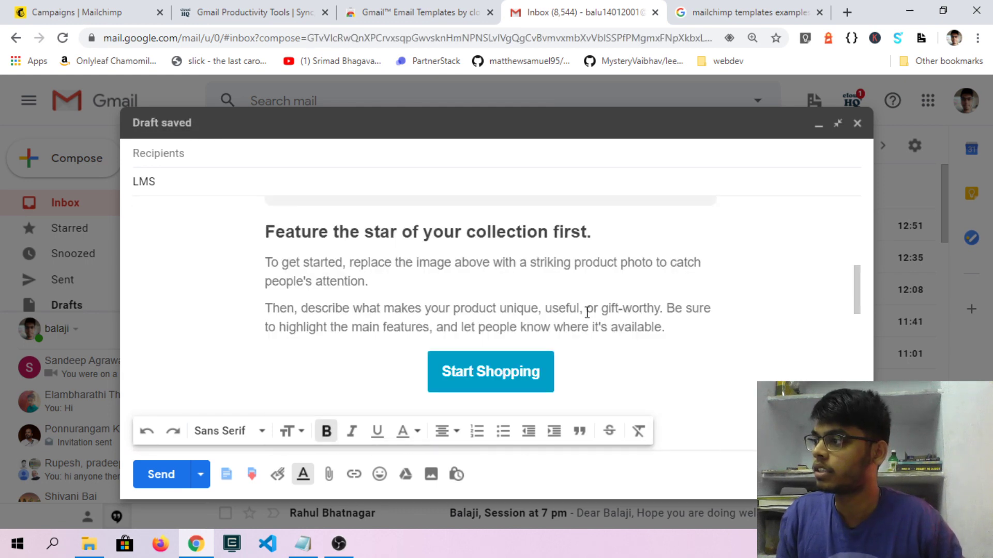
{"action": "scroll", "coordinate": [465, 279], "scroll_direction": "down", "scroll_amount": 2}
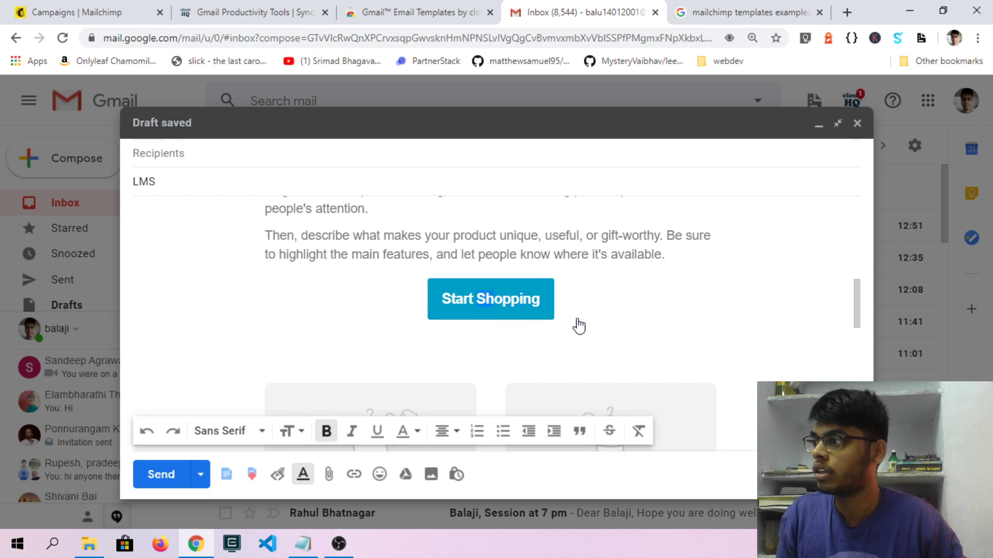
Step: Follow the link of the Start Shopping button and close the browser tab it opens
{"action": "left_click_drag", "start_coordinate": [492, 299], "coordinate": [509, 299]}
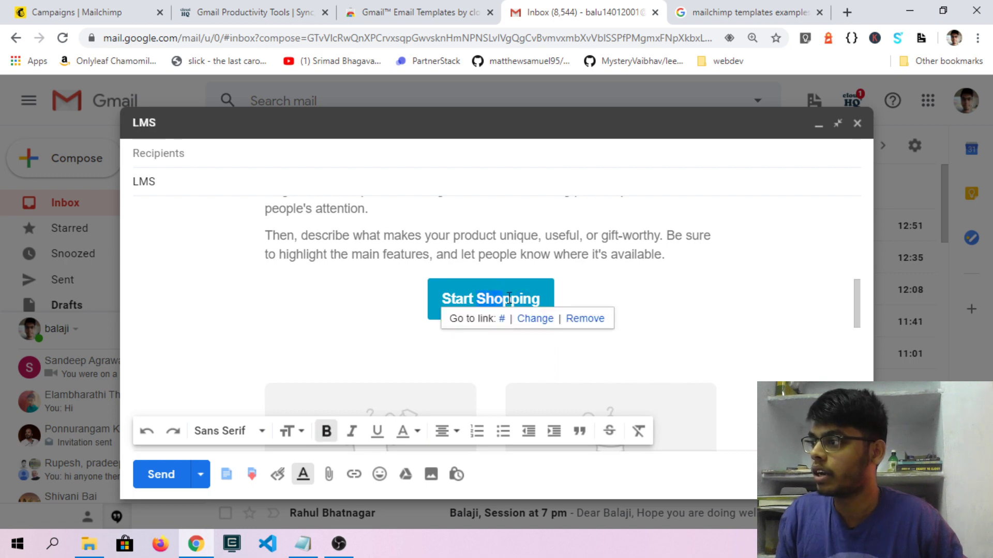
{"action": "right_click", "coordinate": [504, 321]}
{"action": "left_click", "coordinate": [483, 325]}
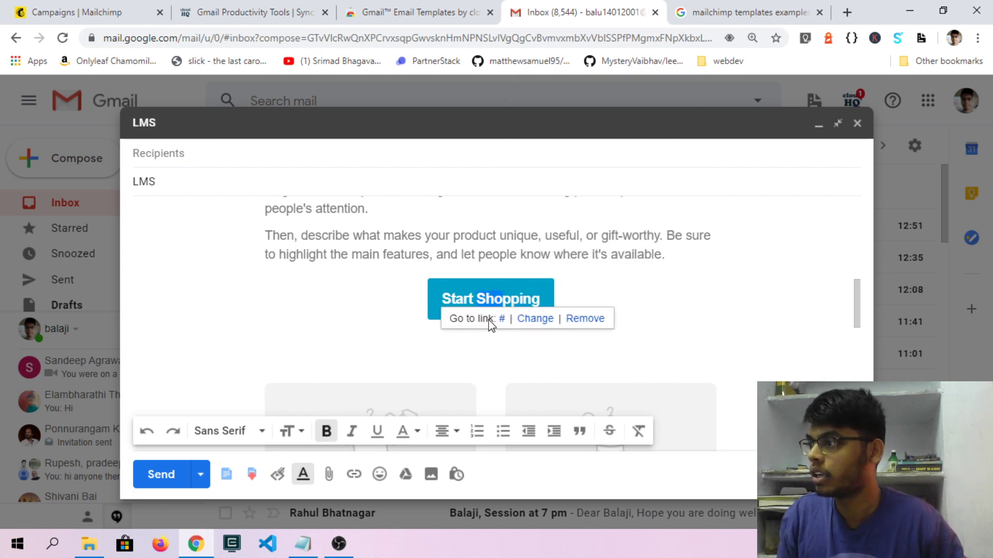
{"action": "left_click", "coordinate": [501, 322]}
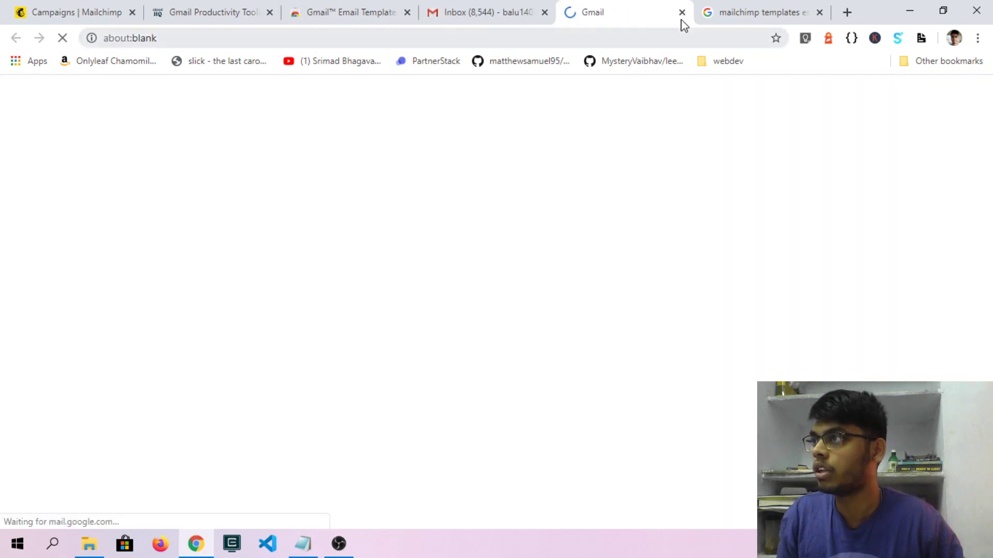
{"action": "left_click", "coordinate": [681, 12]}
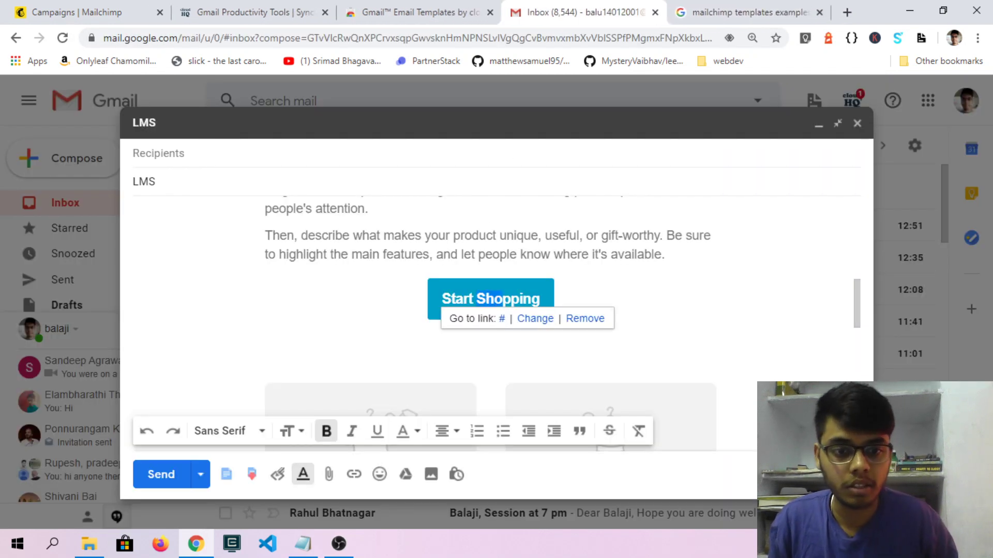